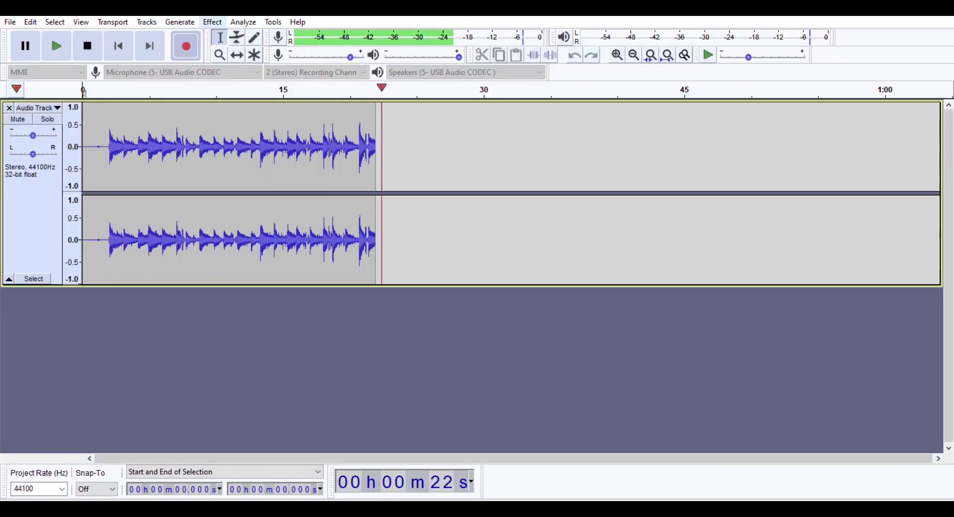
# - Stop the stereo guitar recording at about 22 seconds
pyautogui.press('space')
pyautogui.hotkey('shift', 'r')
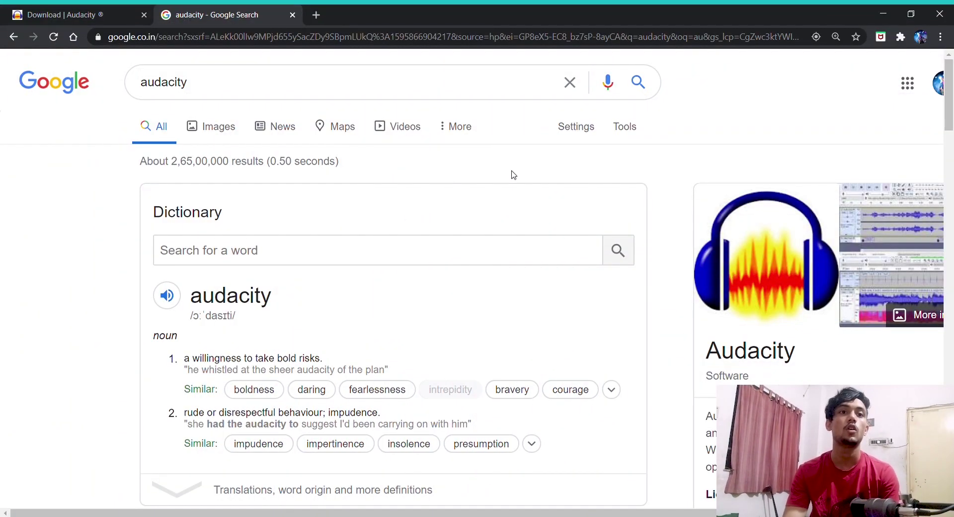
# - Scroll through the Google results for 'audacity' and bring the Download | Audacity tab forward
pyautogui.scroll(-2, 207, 326)
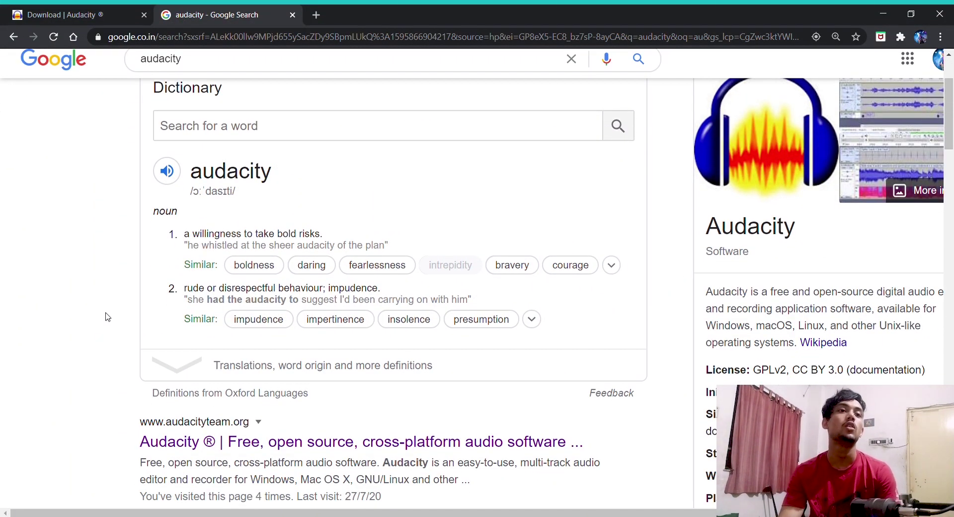
pyautogui.scroll(-2, 108, 316)
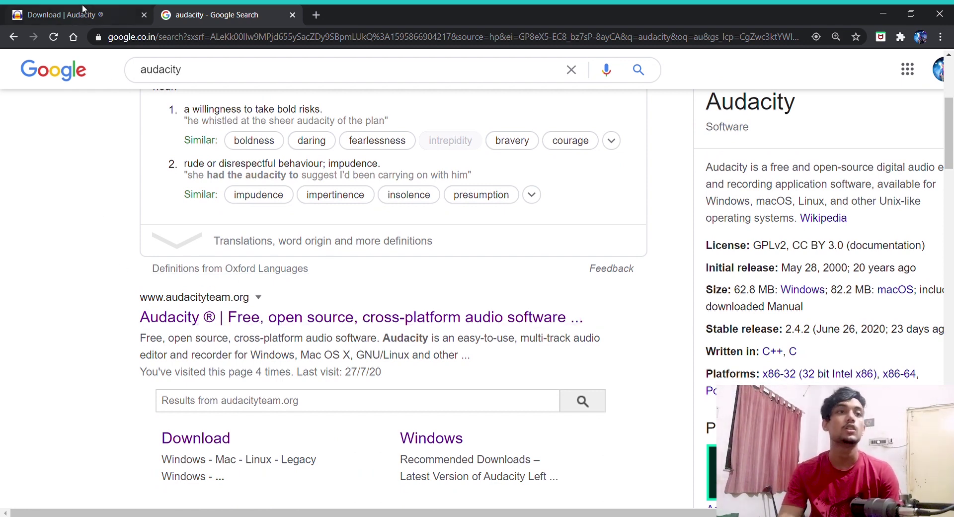
pyautogui.click(75, 15)
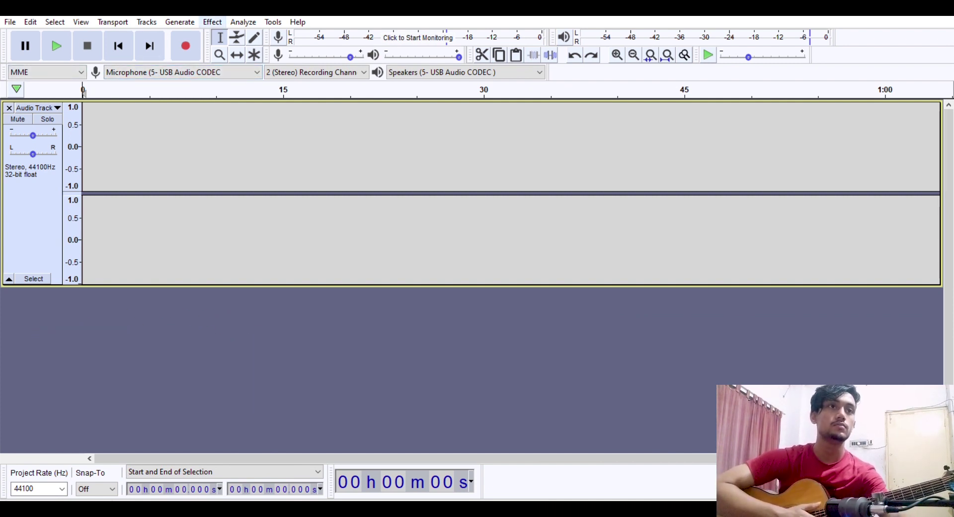
# - Record the first rhythm guitar part for about 48 seconds, then stop
pyautogui.press('r')
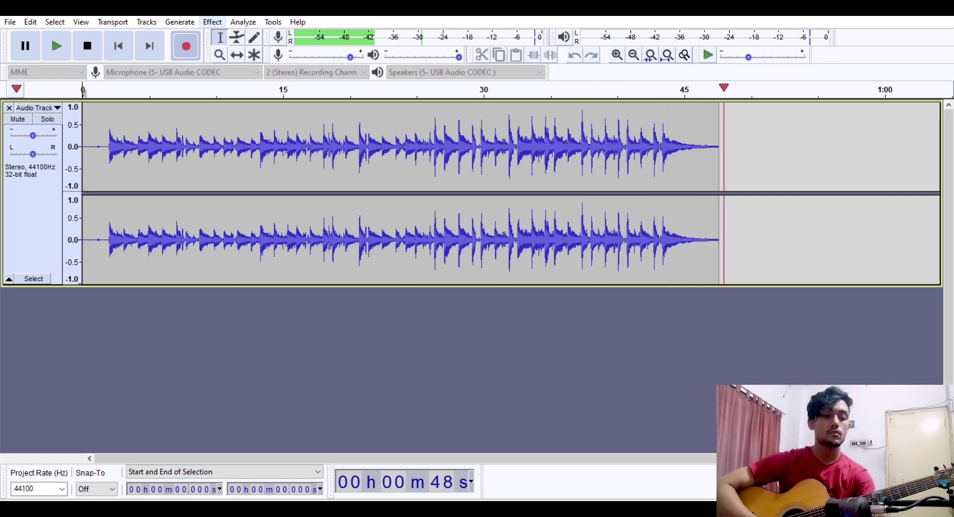
pyautogui.press('space')
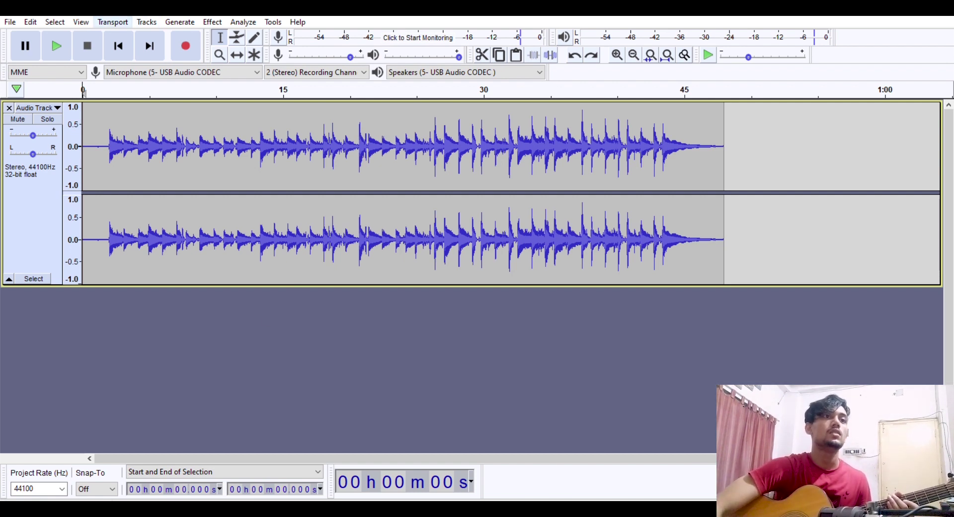
# - Add a new stereo track and record a quieter second guitar part of about 47 seconds
pyautogui.click(147, 22)
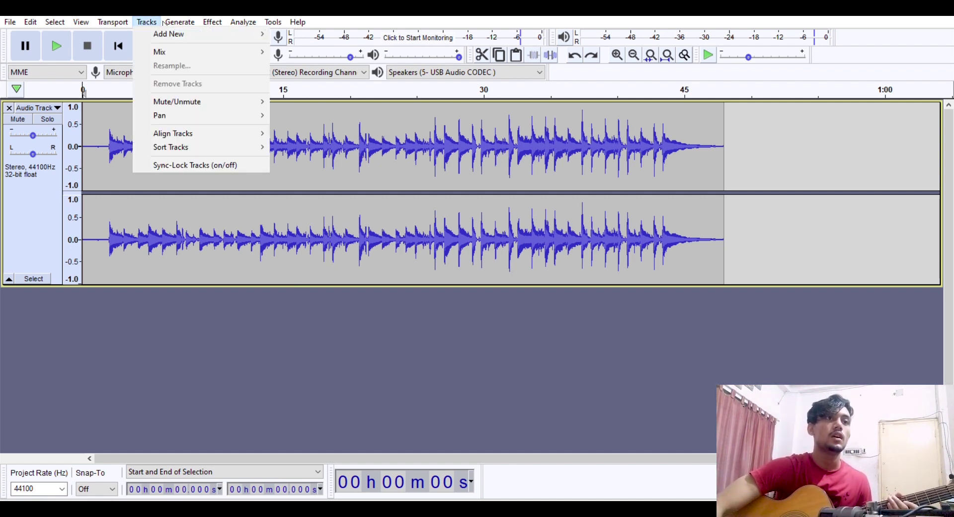
pyautogui.moveTo(268, 33)
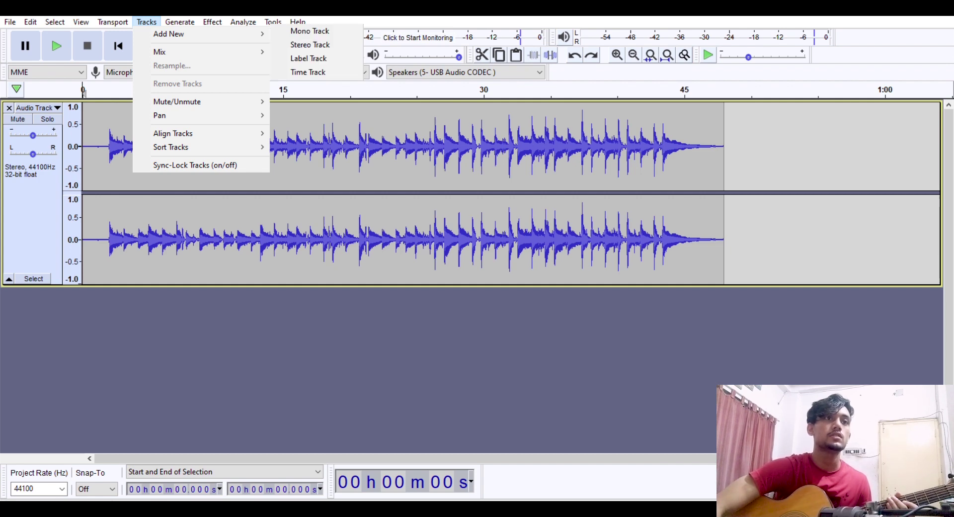
pyautogui.click(310, 45)
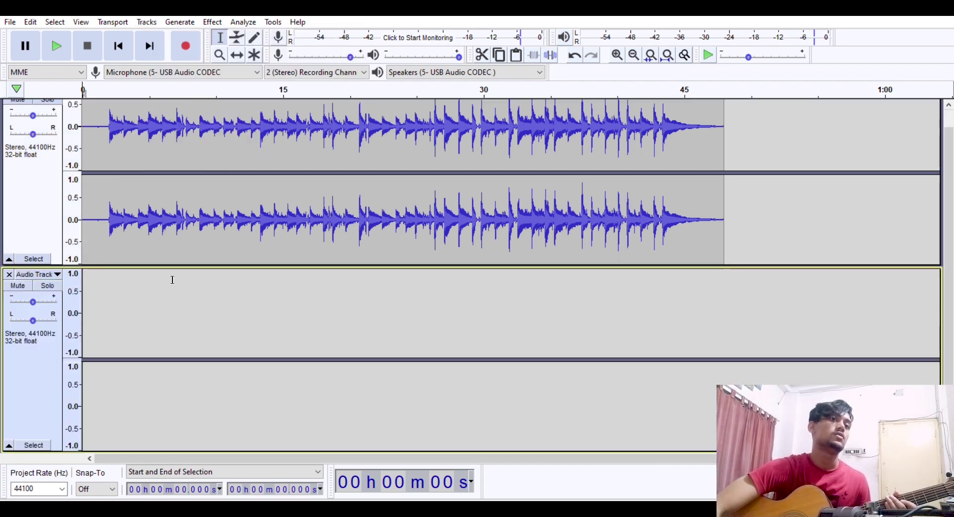
pyautogui.scroll(-1, 122, 286)
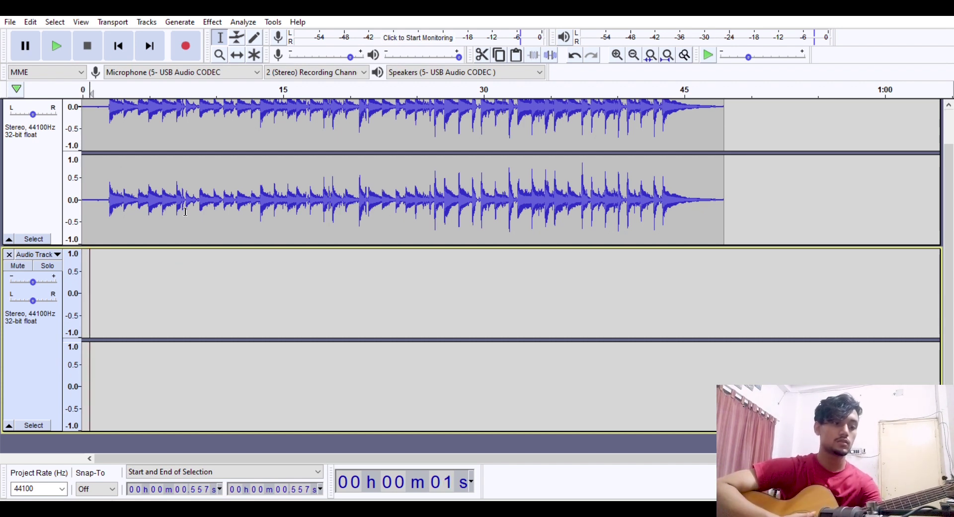
pyautogui.press('r')
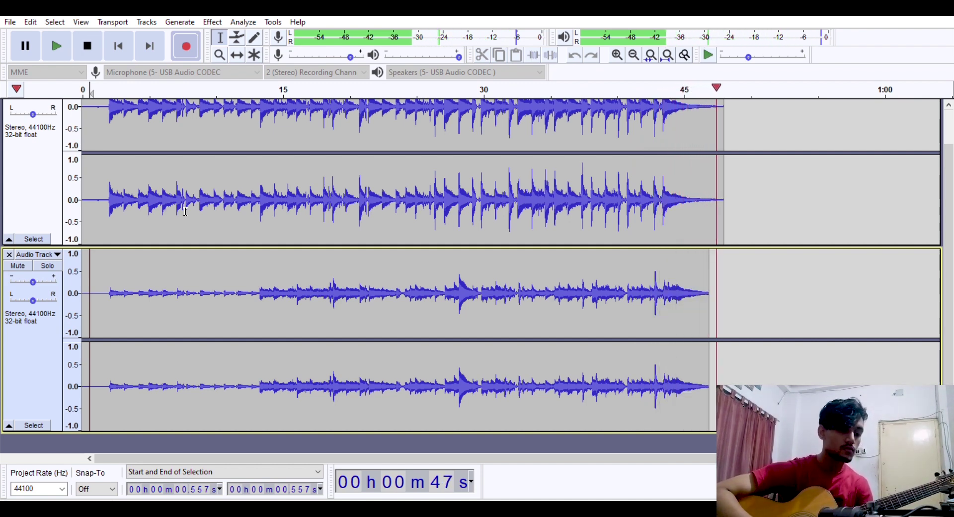
pyautogui.press('space')
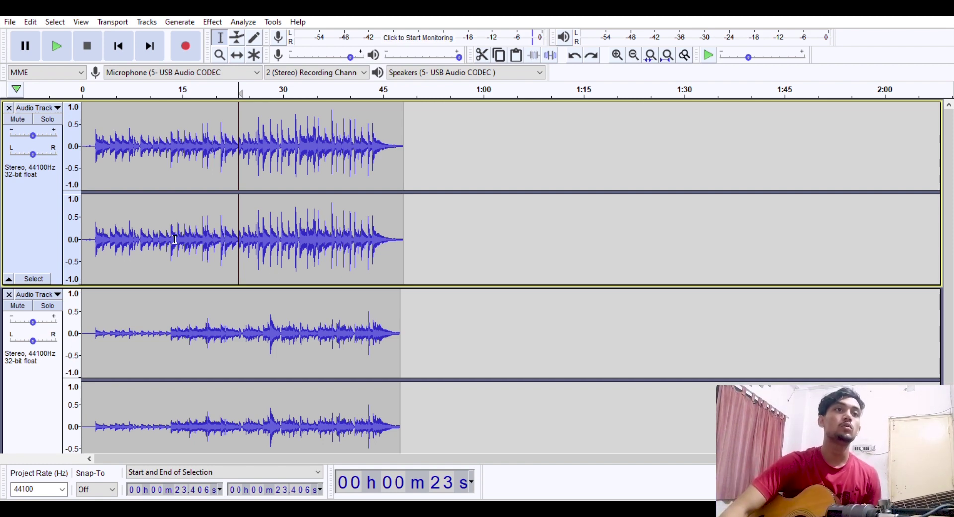
# - Place the cursor near 29 seconds on the first track and add a new stereo track
pyautogui.doubleClick(249, 164)
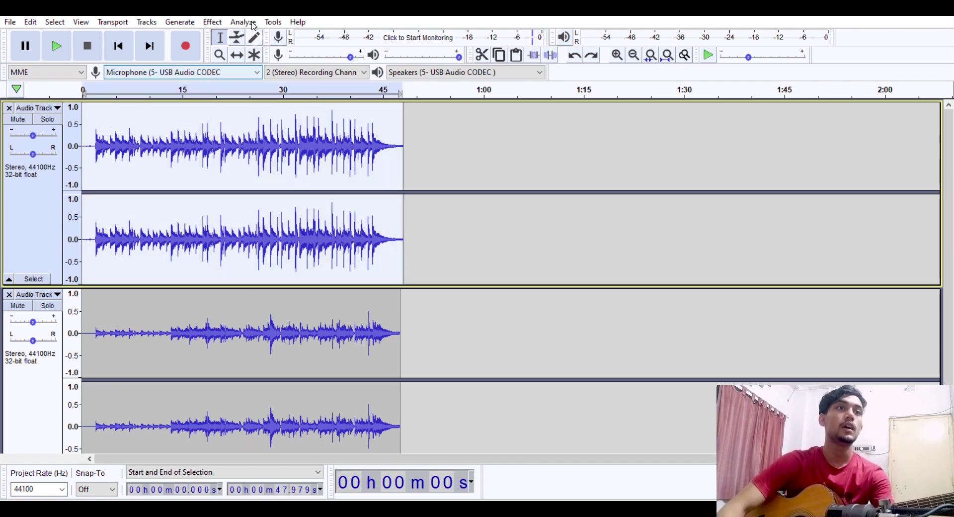
pyautogui.click(277, 139)
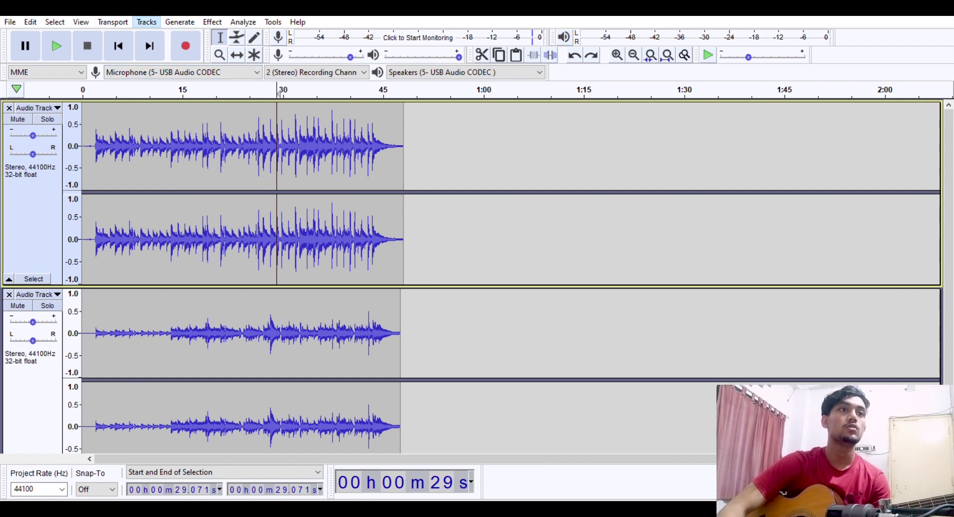
pyautogui.click(160, 22)
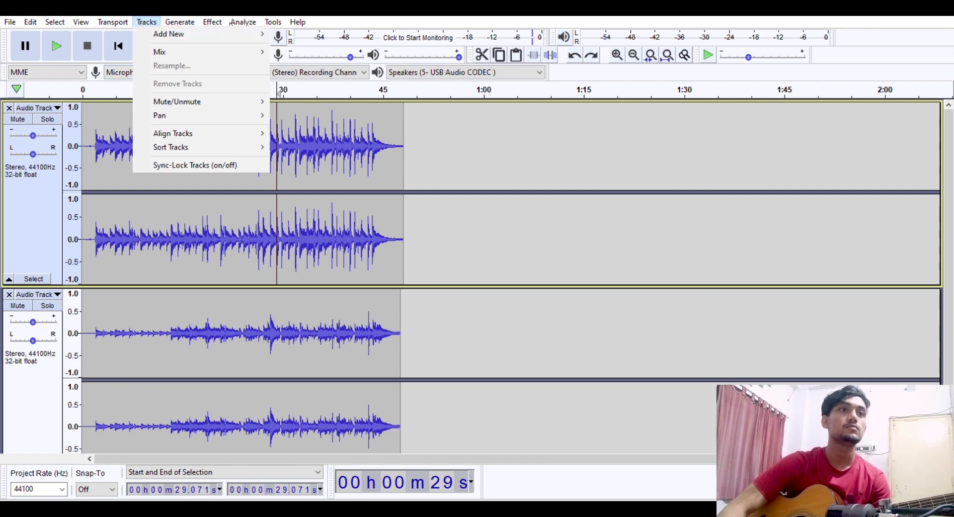
pyautogui.moveTo(253, 34)
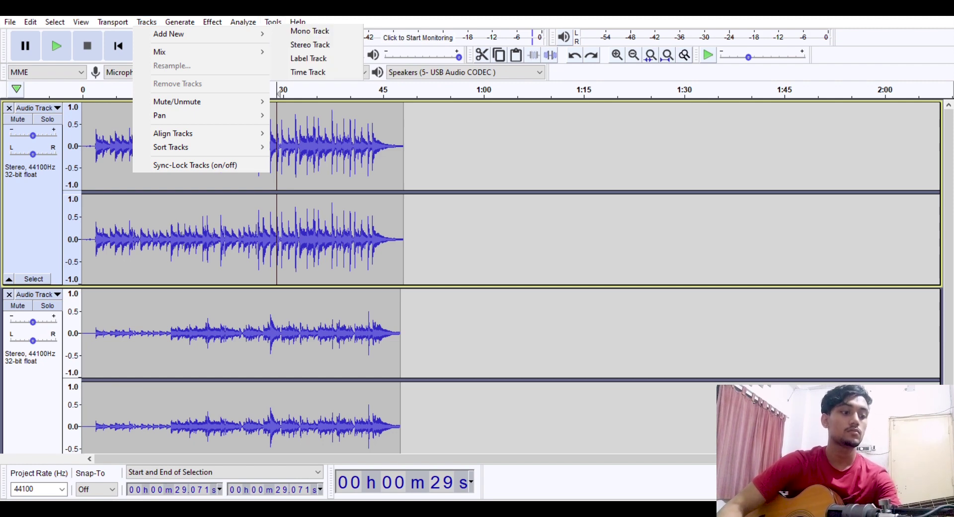
pyautogui.click(310, 45)
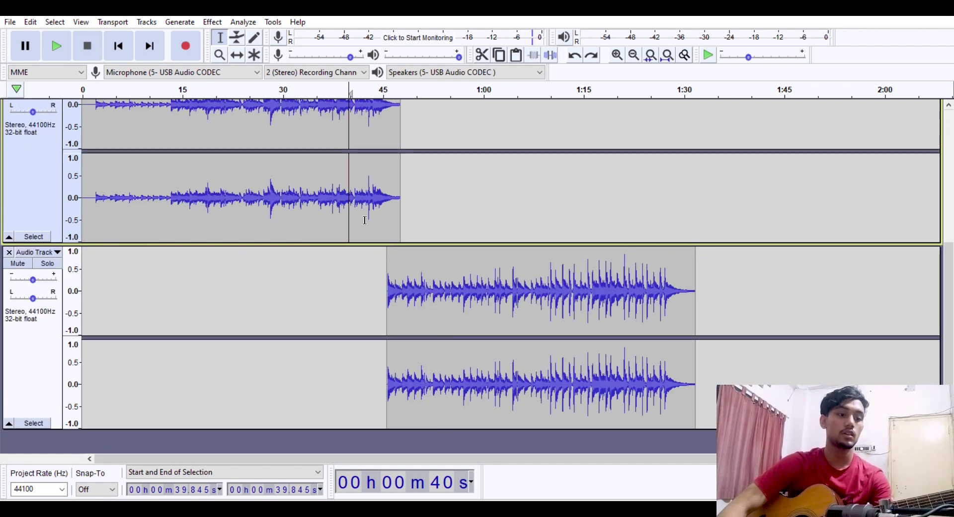
# - Play back the mix from about 40 seconds, then set the position near 31.5 seconds
pyautogui.press('space')
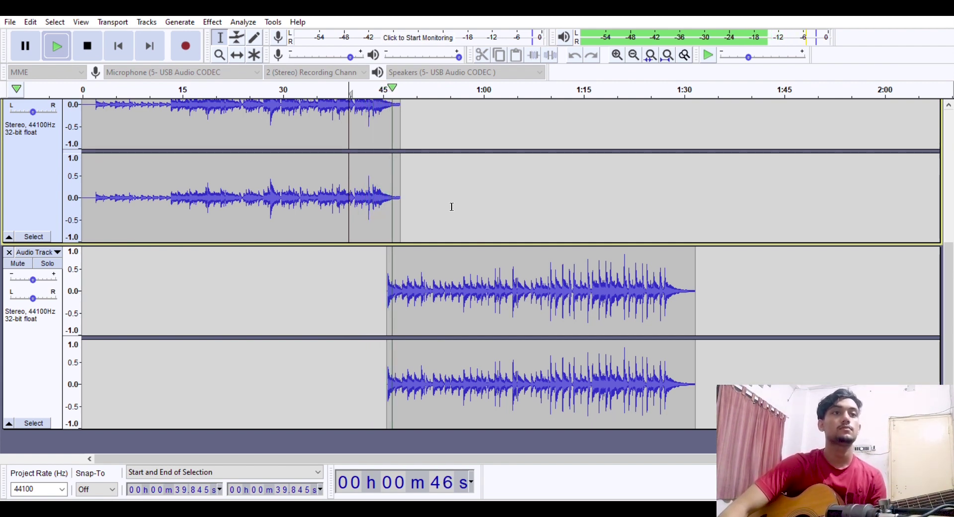
pyautogui.press('space')
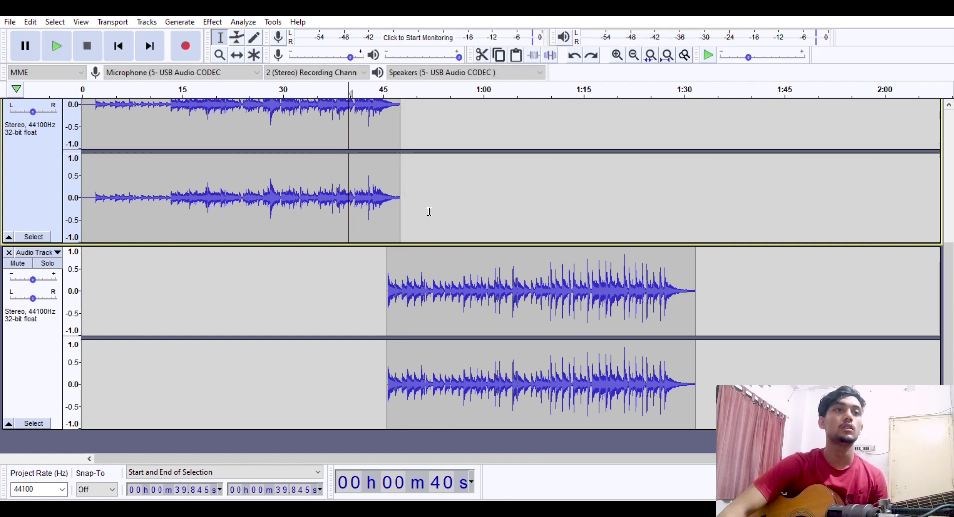
pyautogui.click(292, 148)
pyautogui.scroll(2, 298, 144)
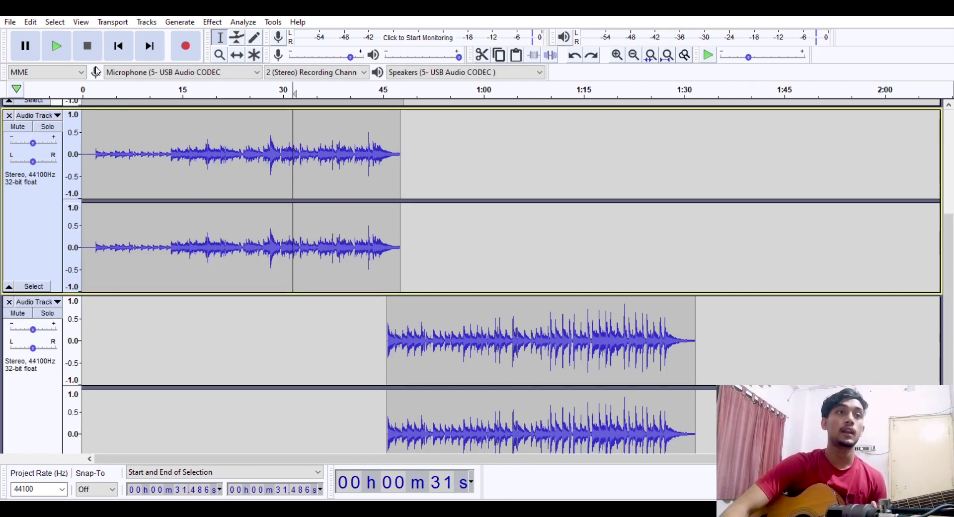
# - Add a fourth stereo track and record a guitar part from 38.5 seconds to about 1:33
pyautogui.click(146, 22)
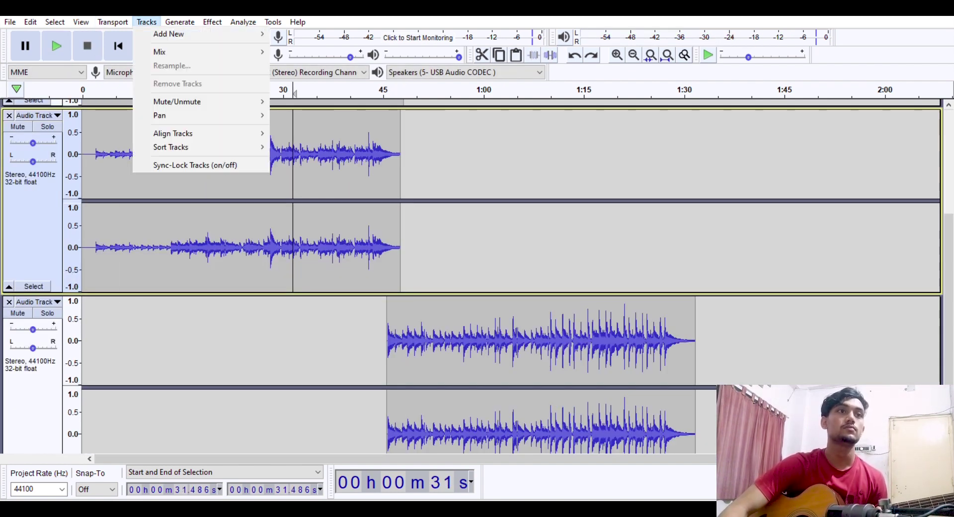
pyautogui.moveTo(169, 34)
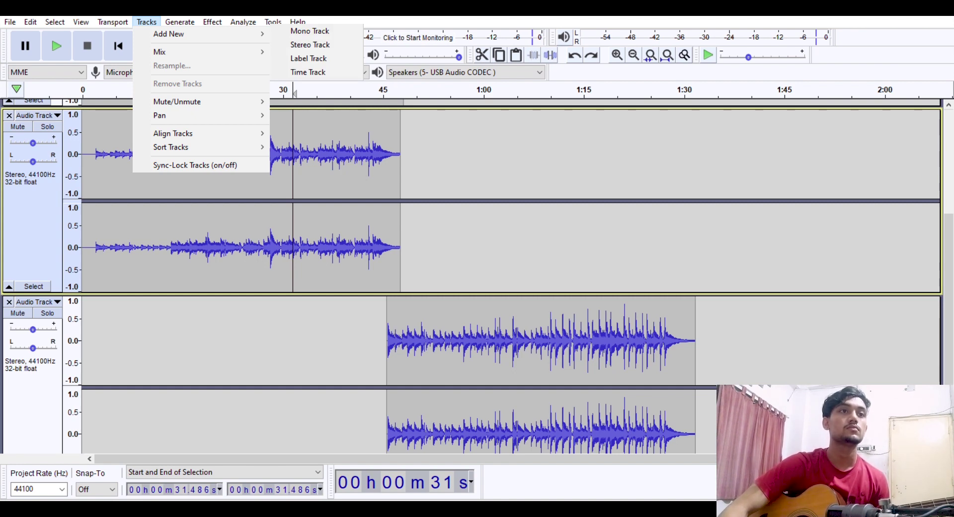
pyautogui.click(311, 44)
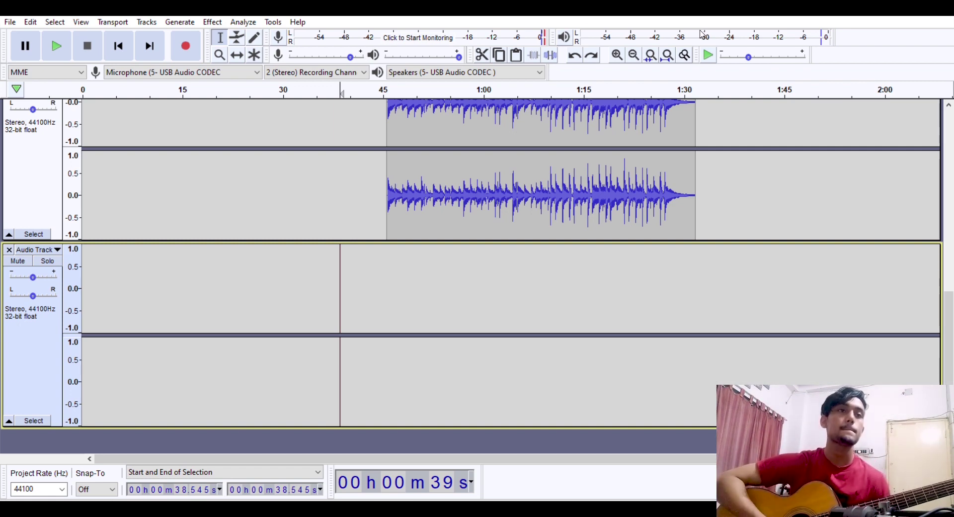
pyautogui.press('r')
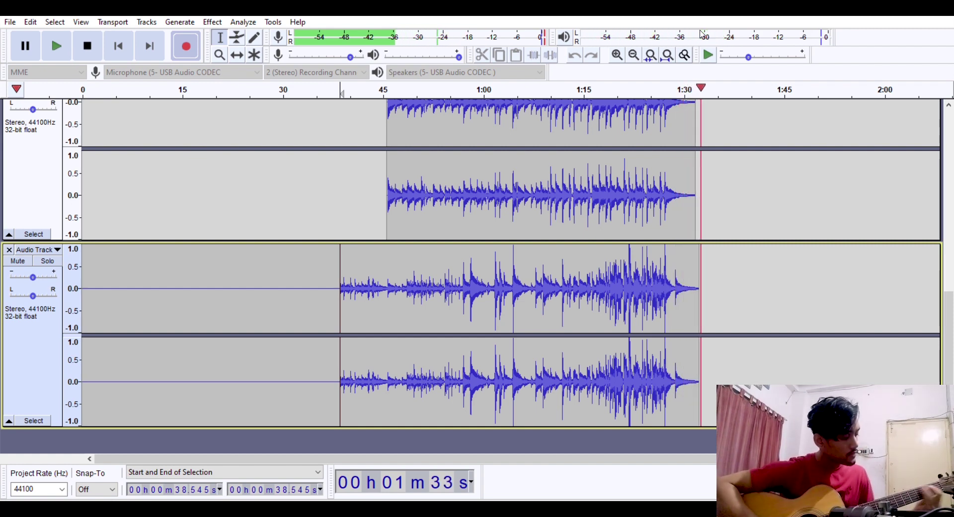
pyautogui.press('space')
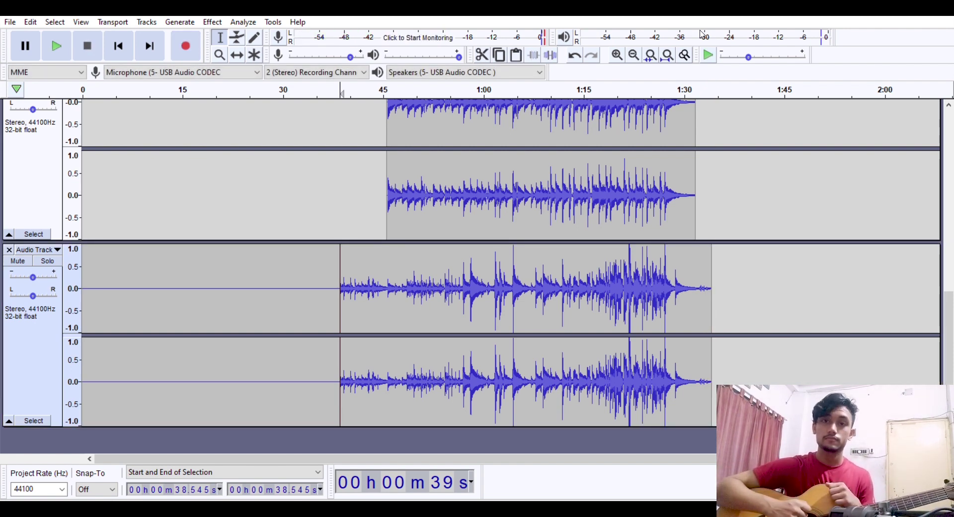
pyautogui.click(320, 308)
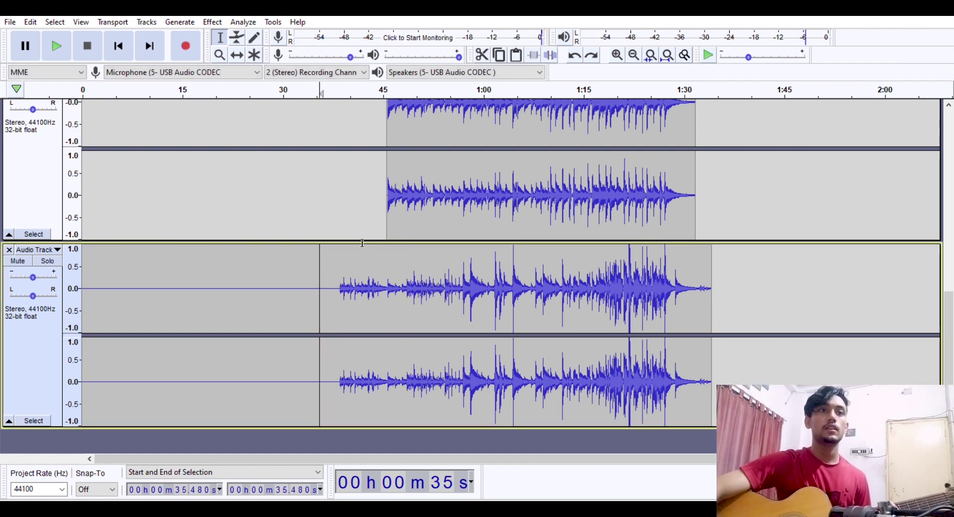
pyautogui.scroll(5, 341, 283)
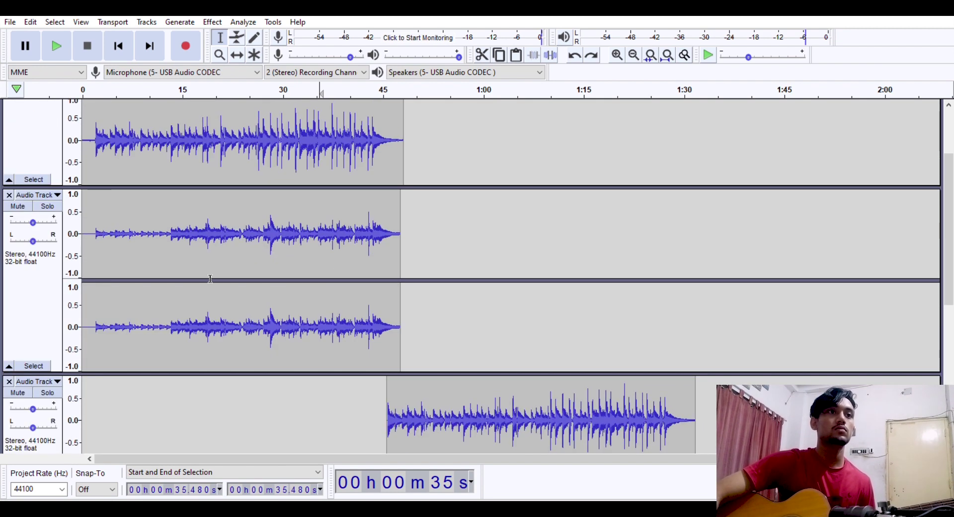
pyautogui.click(95, 217)
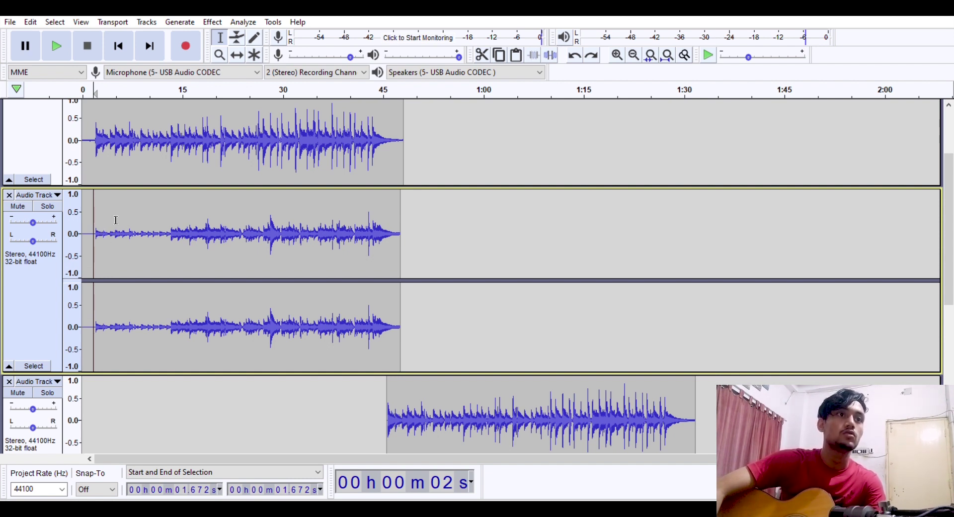
# - Preview the second track's intro to find where the guitar enters, near 12.7 seconds
pyautogui.press('space')
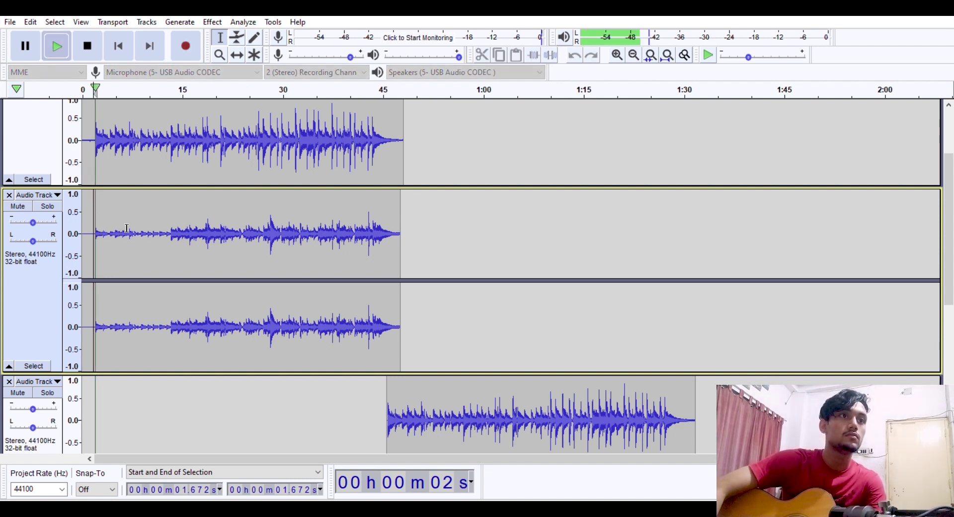
pyautogui.click(168, 221)
pyautogui.press('space')
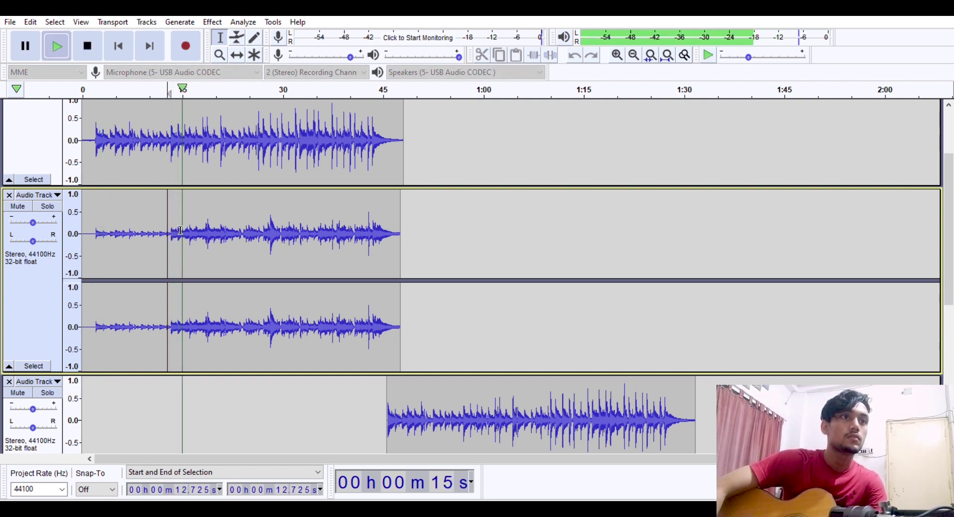
pyautogui.press('space')
# - Silence the second track from 1.6 to 13 seconds with a -50 dB Amplify
pyautogui.moveTo(169, 226); pyautogui.dragTo(103, 221)
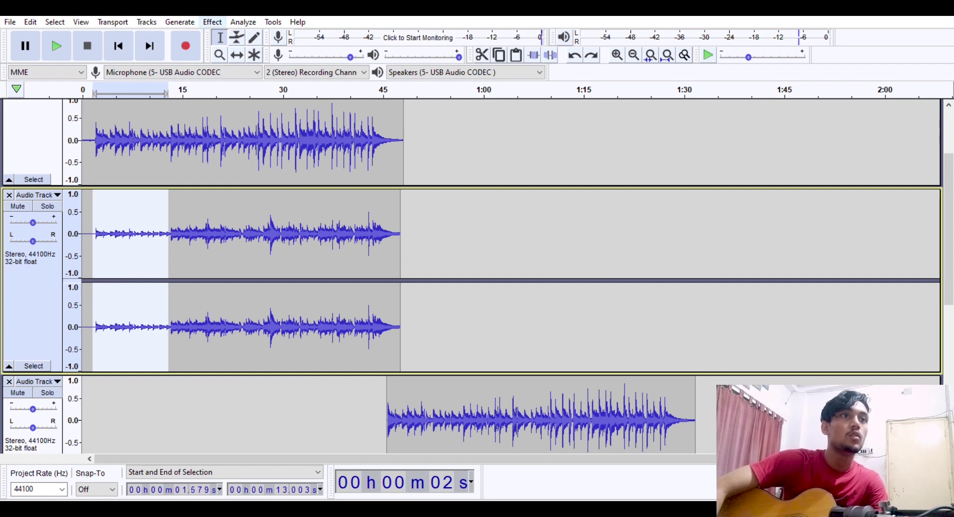
pyautogui.click(212, 22)
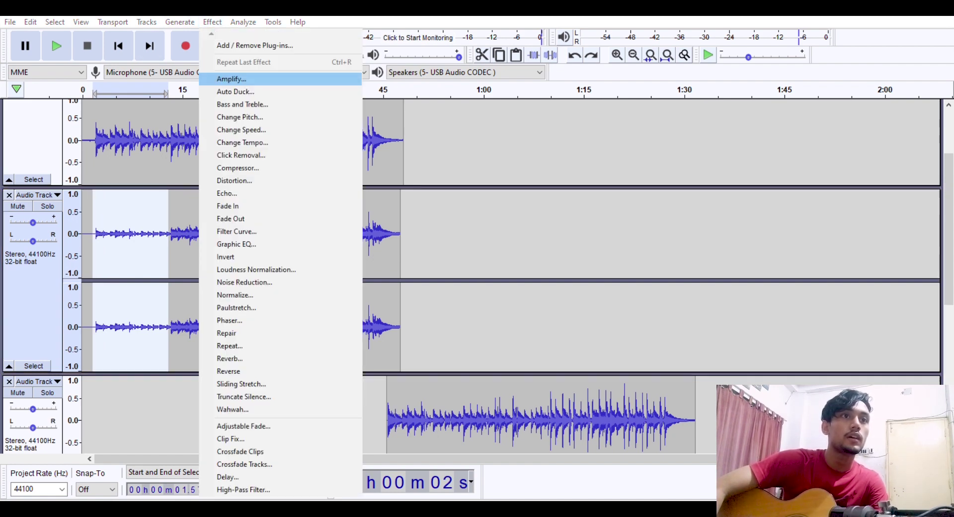
pyautogui.press('Return')
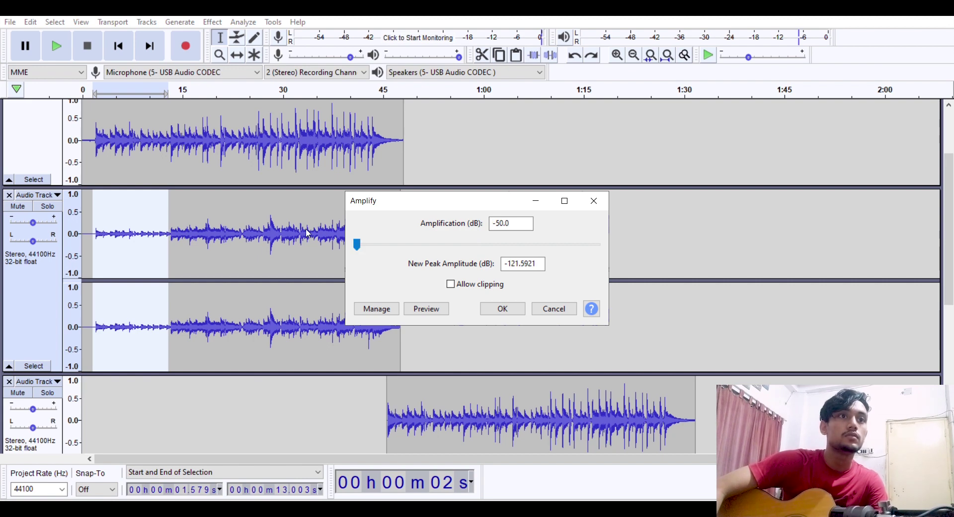
pyautogui.press('Return')
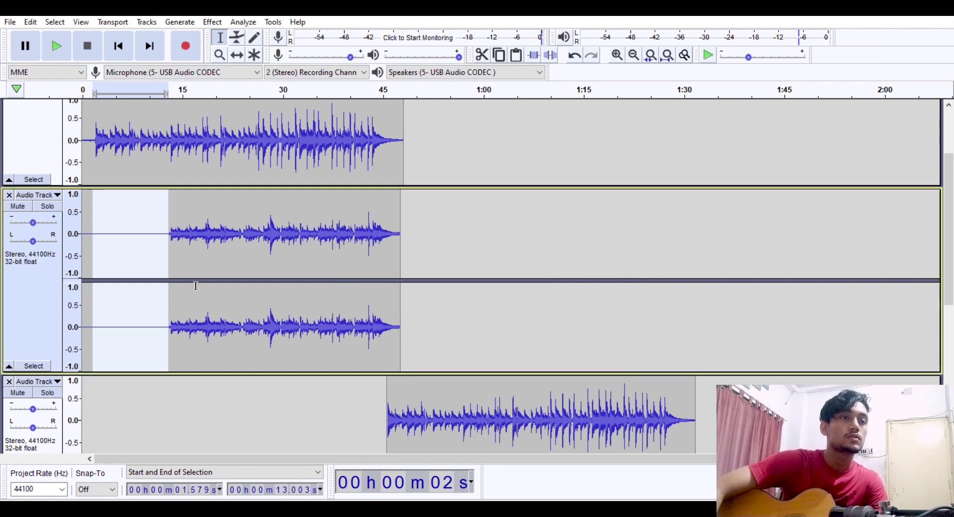
pyautogui.click(127, 224)
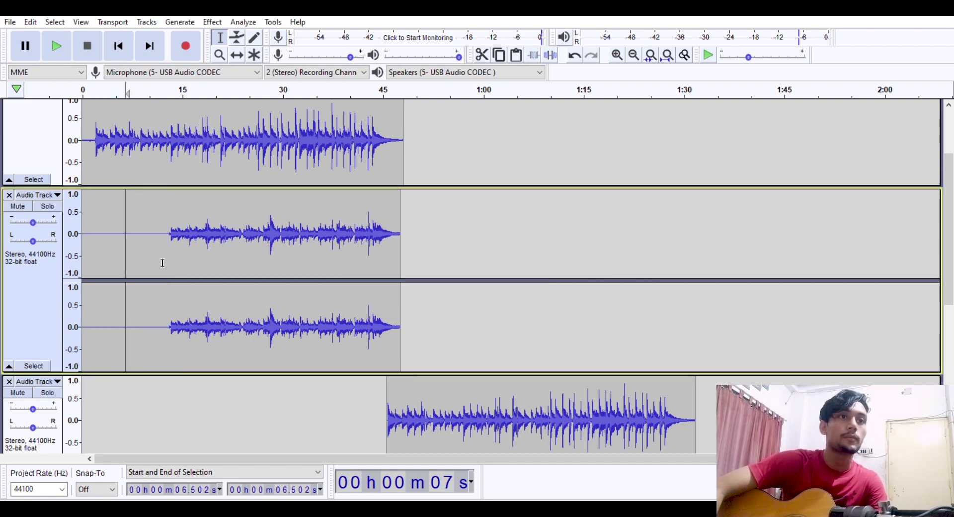
pyautogui.scroll(-6, 348, 288)
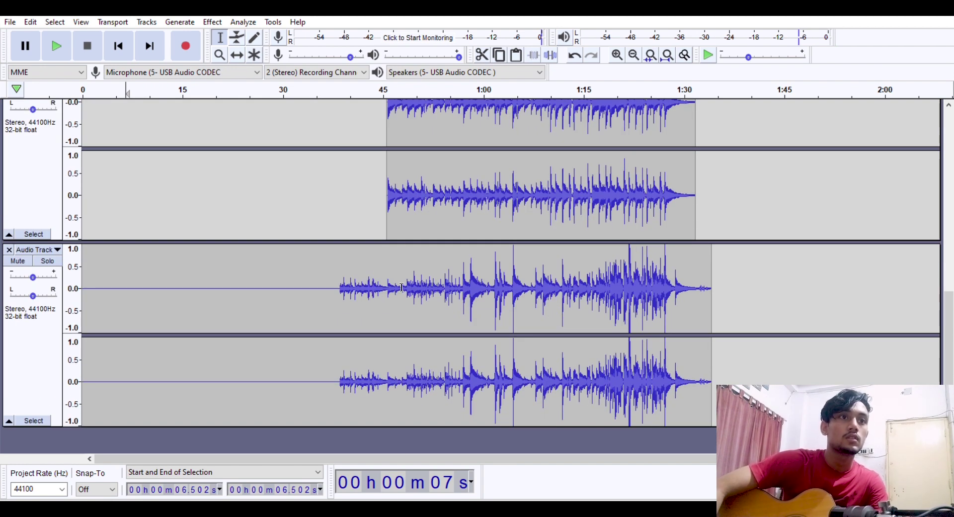
# - Preview the bottom track from 46.5 s, then silence 38.5–47.8 s with a -50 dB Amplify
pyautogui.click(395, 288)
pyautogui.press('space')
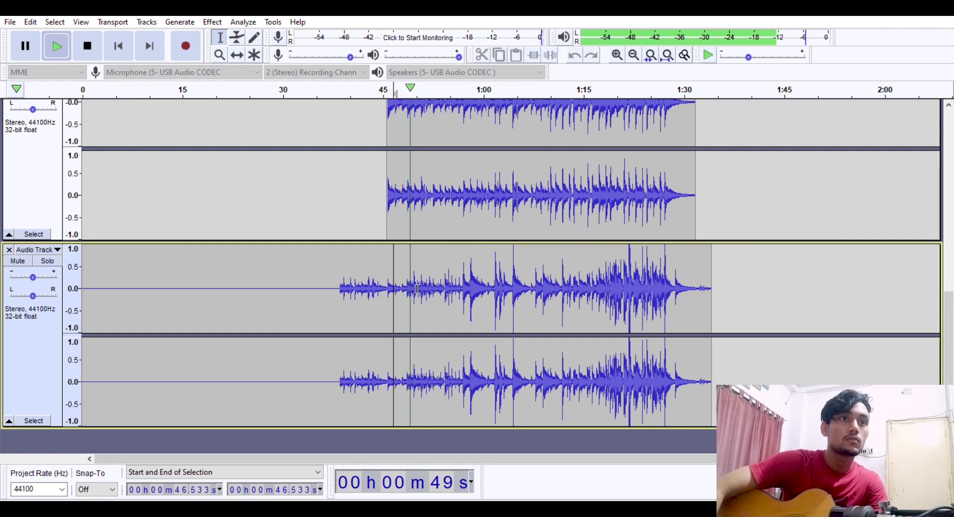
pyautogui.press('space')
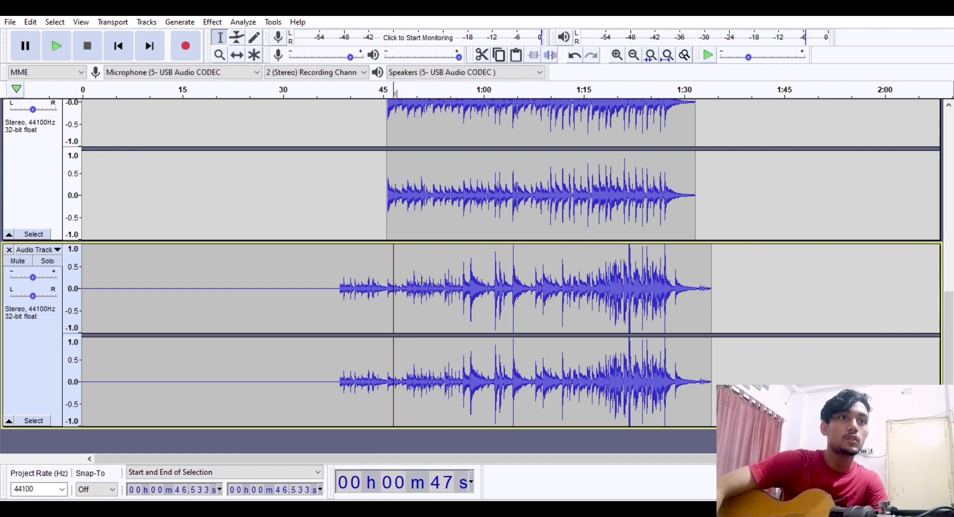
pyautogui.moveTo(404, 288); pyautogui.dragTo(340, 295)
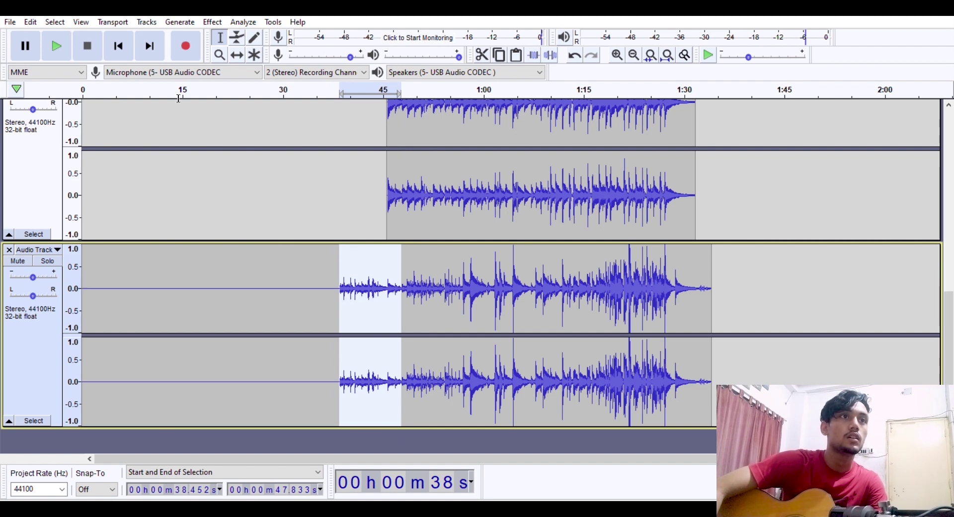
pyautogui.click(213, 22)
pyautogui.click(232, 78)
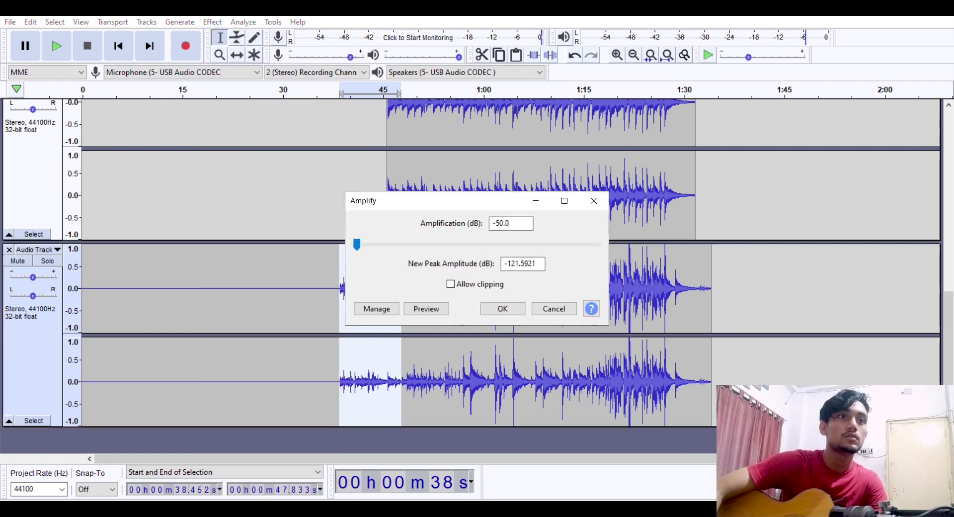
pyautogui.press('Return')
# - Select roughly 46 to 49.8 seconds on the bottom track
pyautogui.scroll(5, 409, 269)
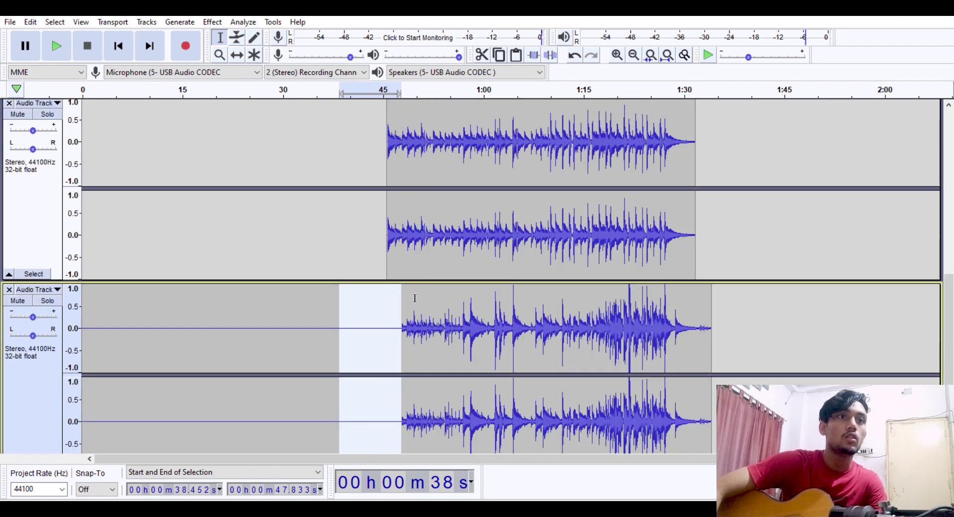
pyautogui.scroll(-5, 217, 295)
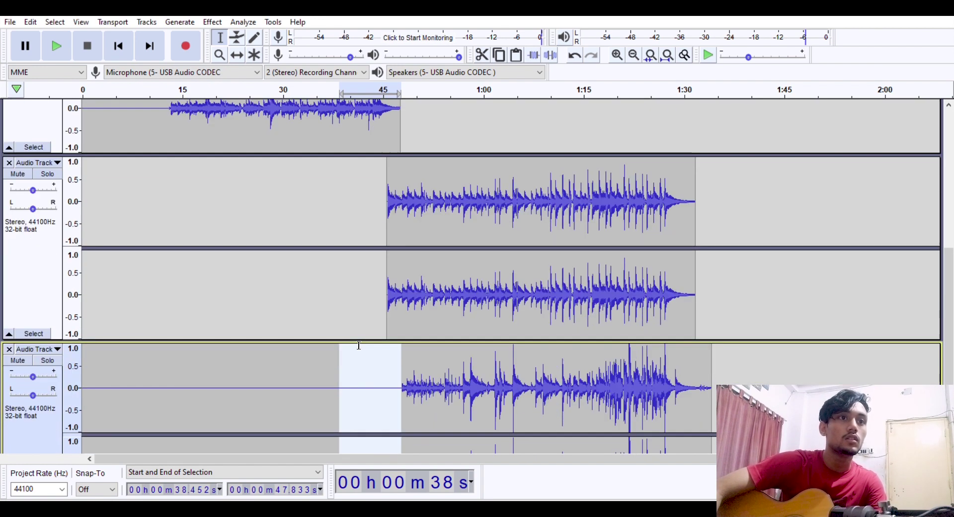
pyautogui.moveTo(392, 370); pyautogui.dragTo(414, 374)
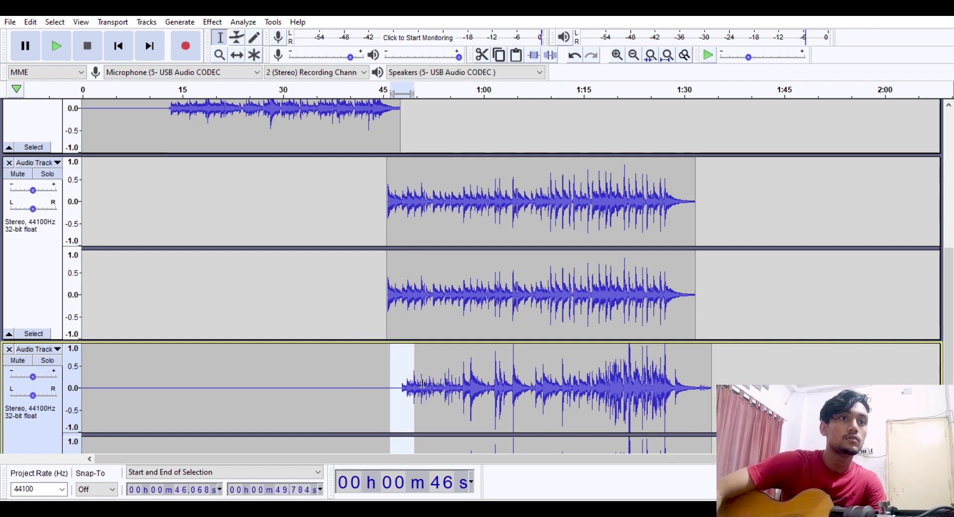
pyautogui.scroll(-3, 412, 378)
# - Start the selection at 47.5 s and apply Fade In to the bottom track's guitar entry
pyautogui.moveTo(399, 316); pyautogui.dragTo(401, 317)
pyautogui.click(212, 22)
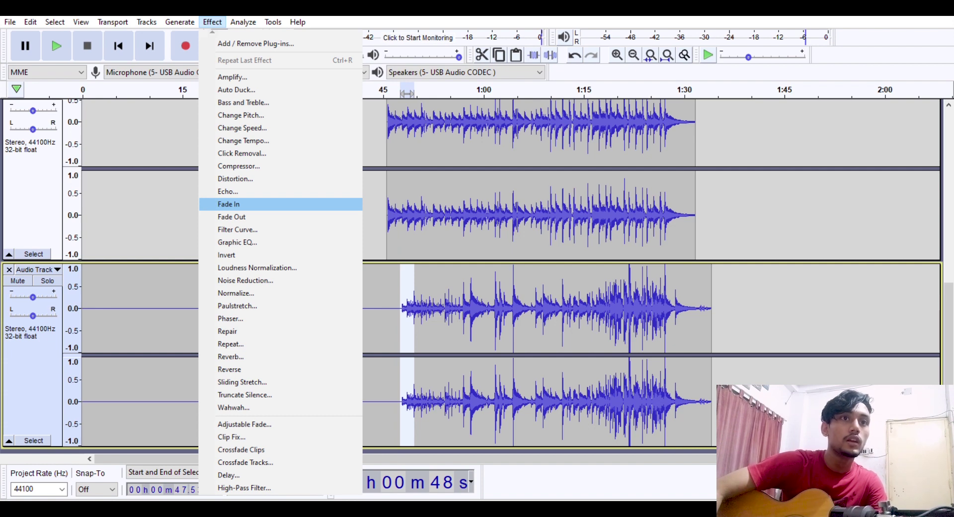
pyautogui.click(229, 204)
pyautogui.click(338, 271)
pyautogui.scroll(2, 327, 230)
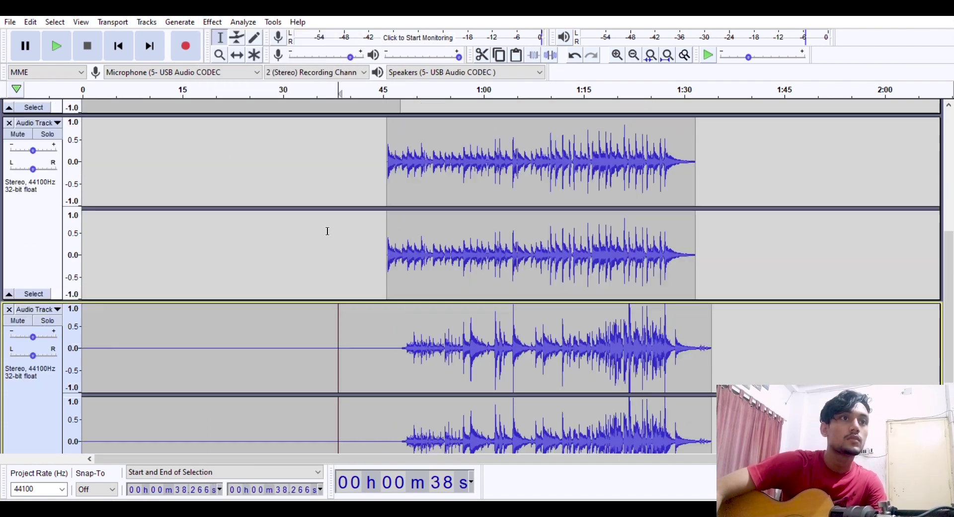
pyautogui.scroll(10, 327, 231)
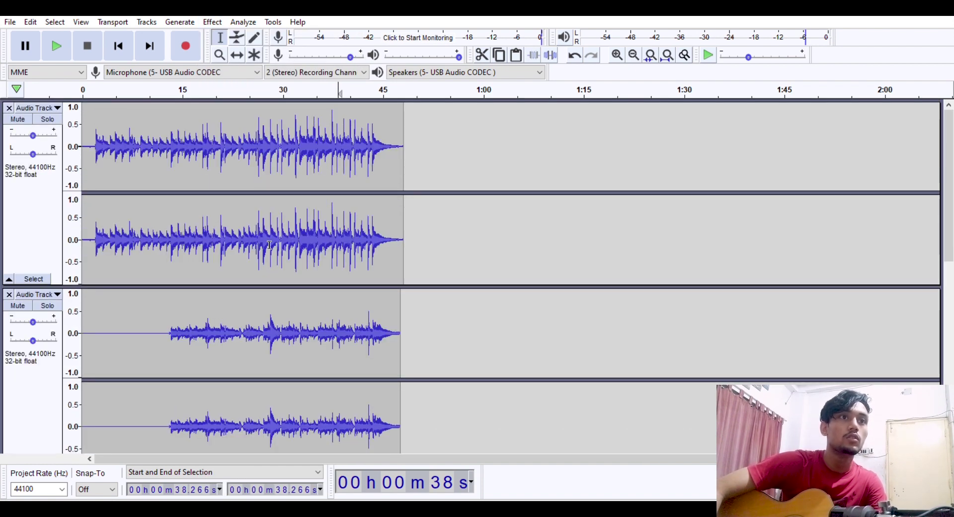
pyautogui.scroll(-5, 269, 245)
pyautogui.scroll(4, 298, 198)
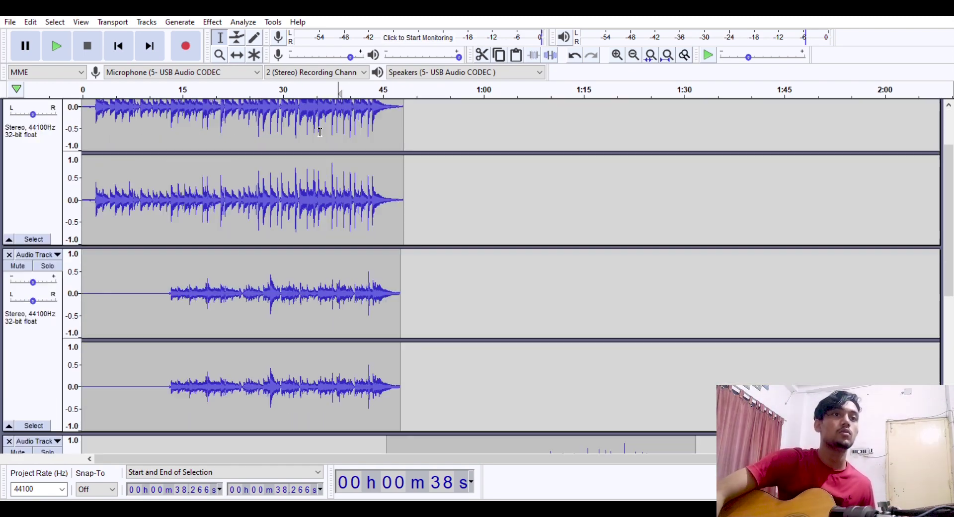
pyautogui.scroll(-10, 320, 132)
pyautogui.scroll(7, 537, 207)
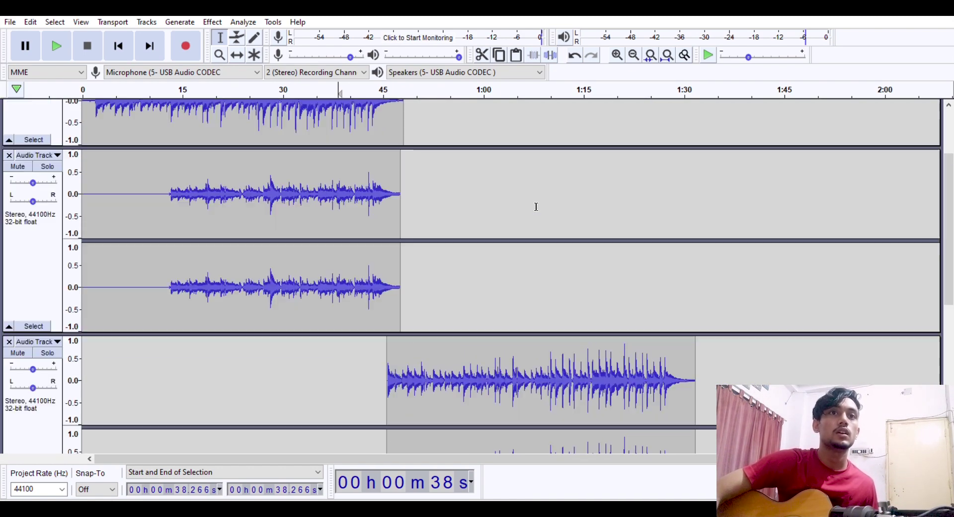
pyautogui.scroll(5, 536, 207)
# - Export the project as WAV, Signed 16-bit PCM, to the Music folder
pyautogui.click(10, 22)
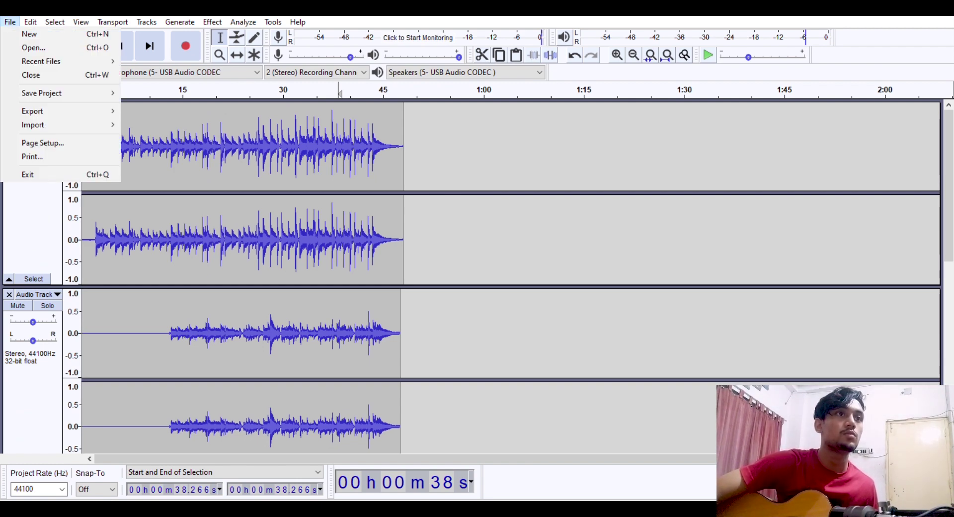
pyautogui.moveTo(116, 109)
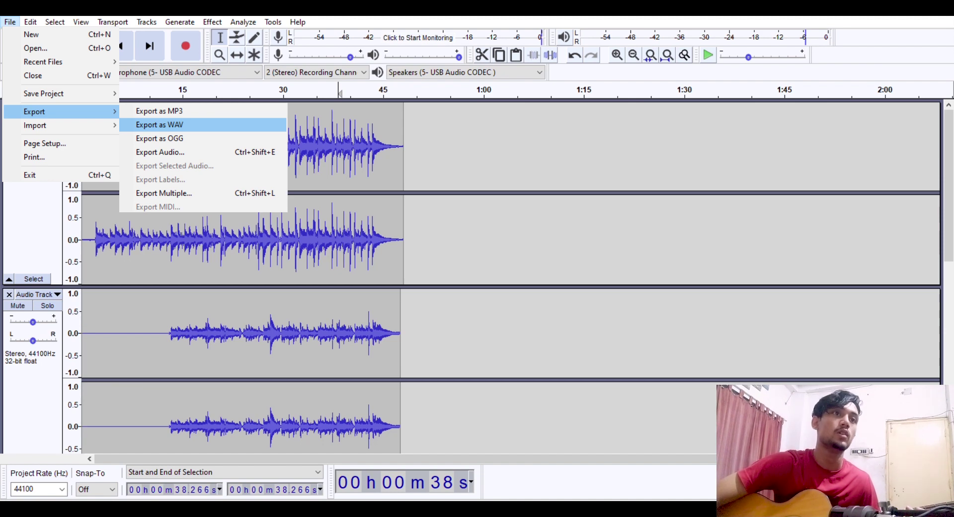
pyautogui.click(159, 125)
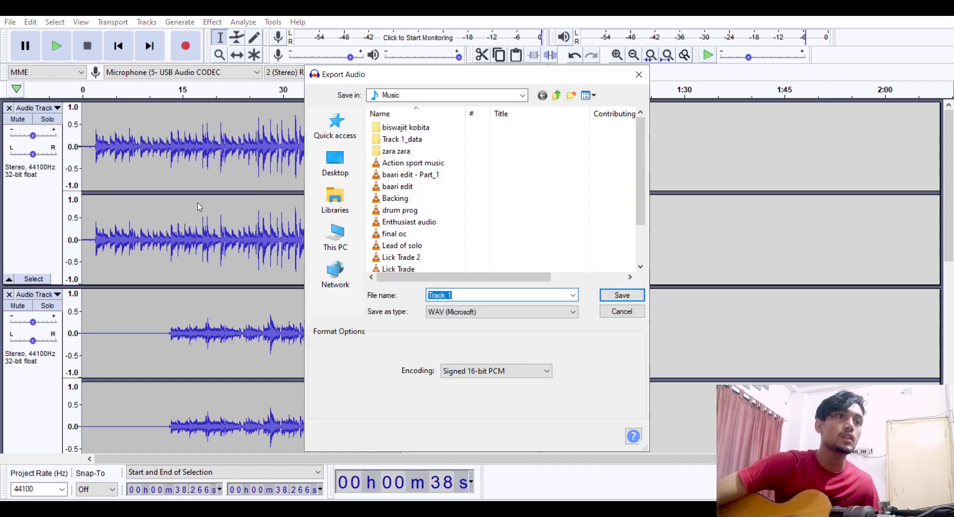